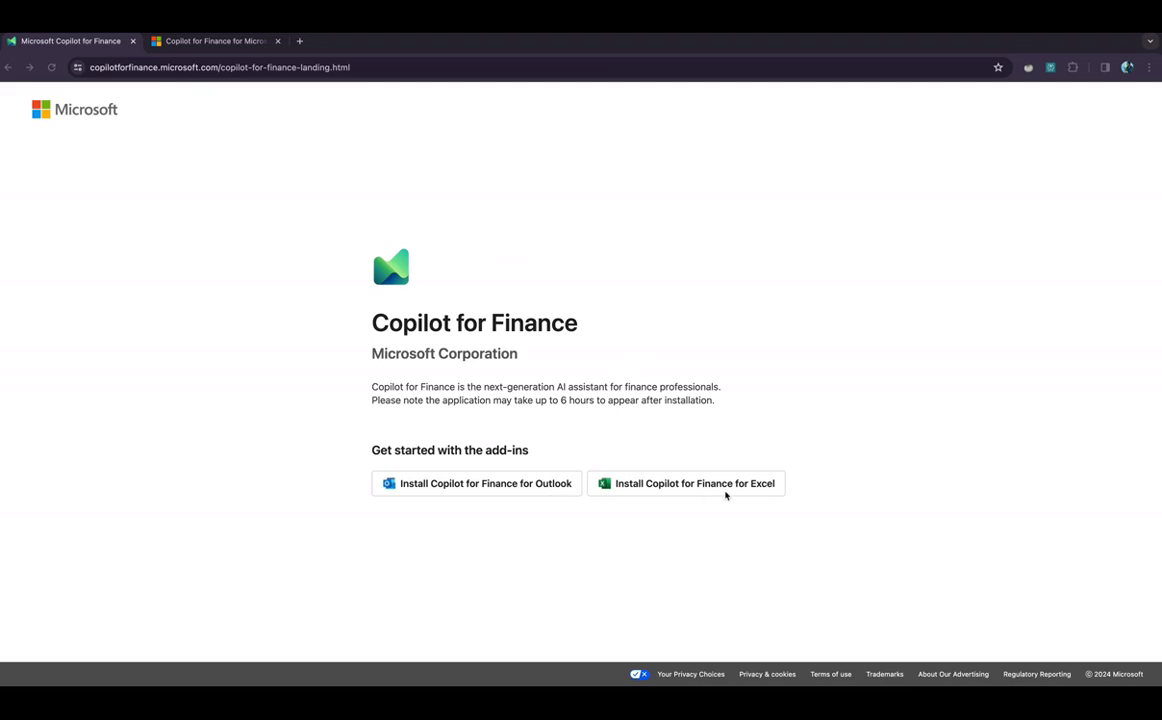
- Start getting Copilot for Finance from AppSource, then close the sign-in dialog without installing
left_click(736, 484)
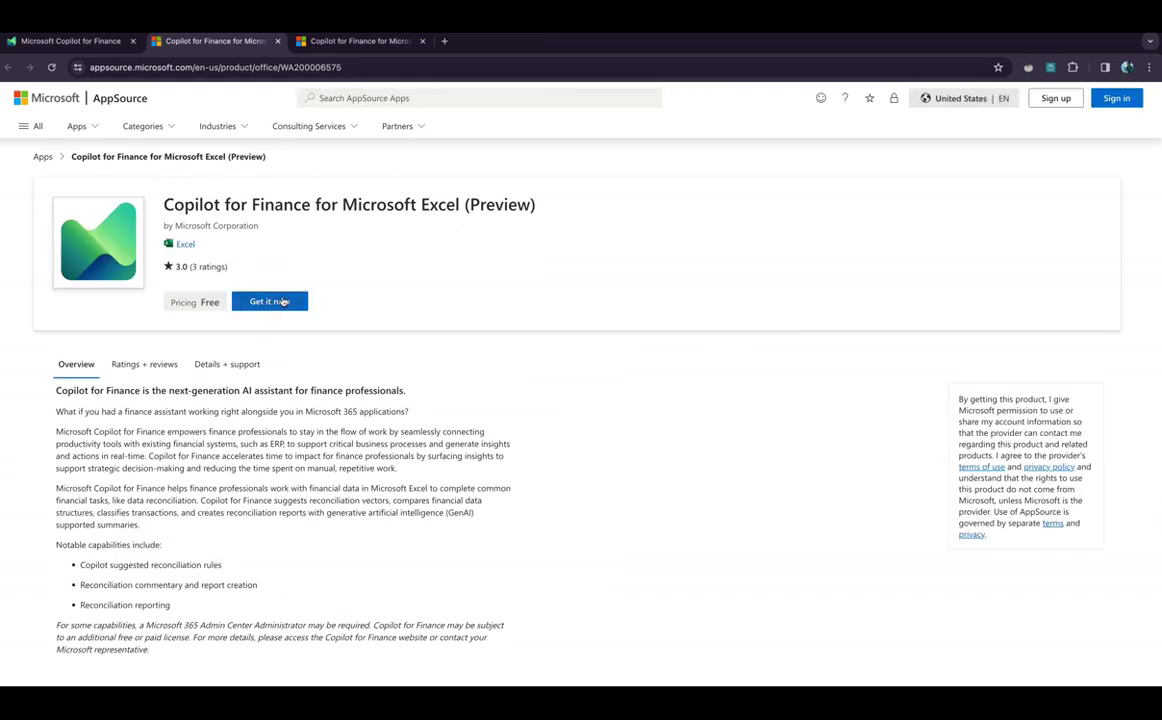
left_click(285, 302)
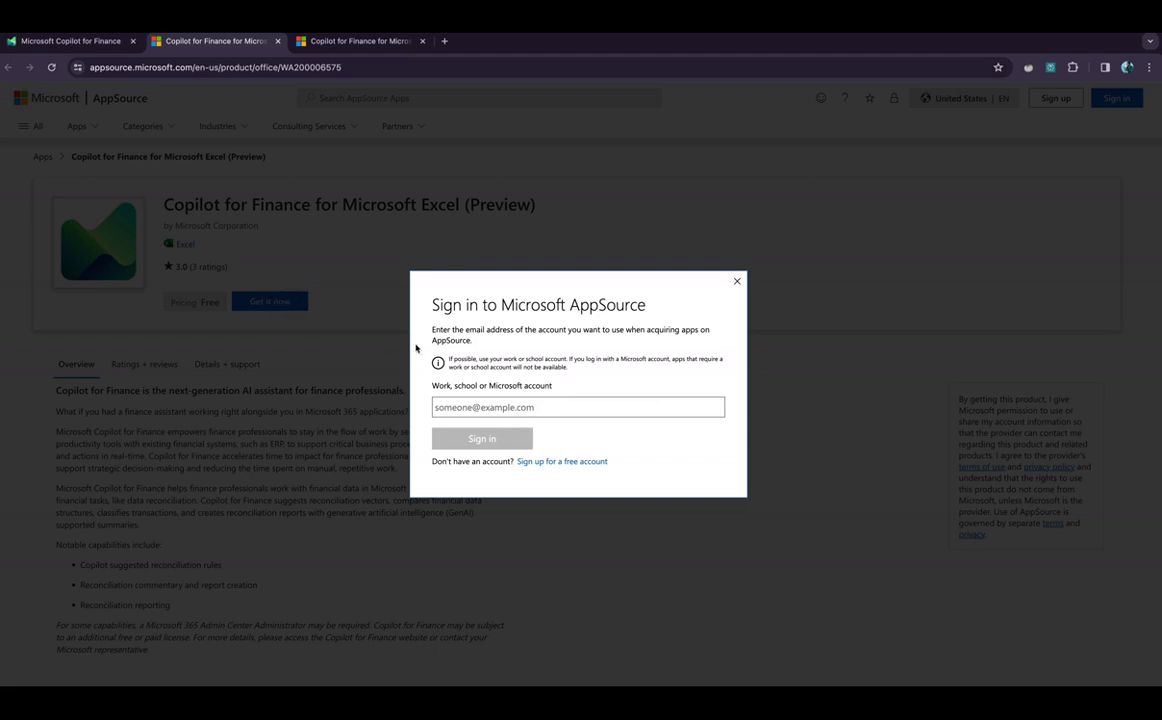
left_click(736, 282)
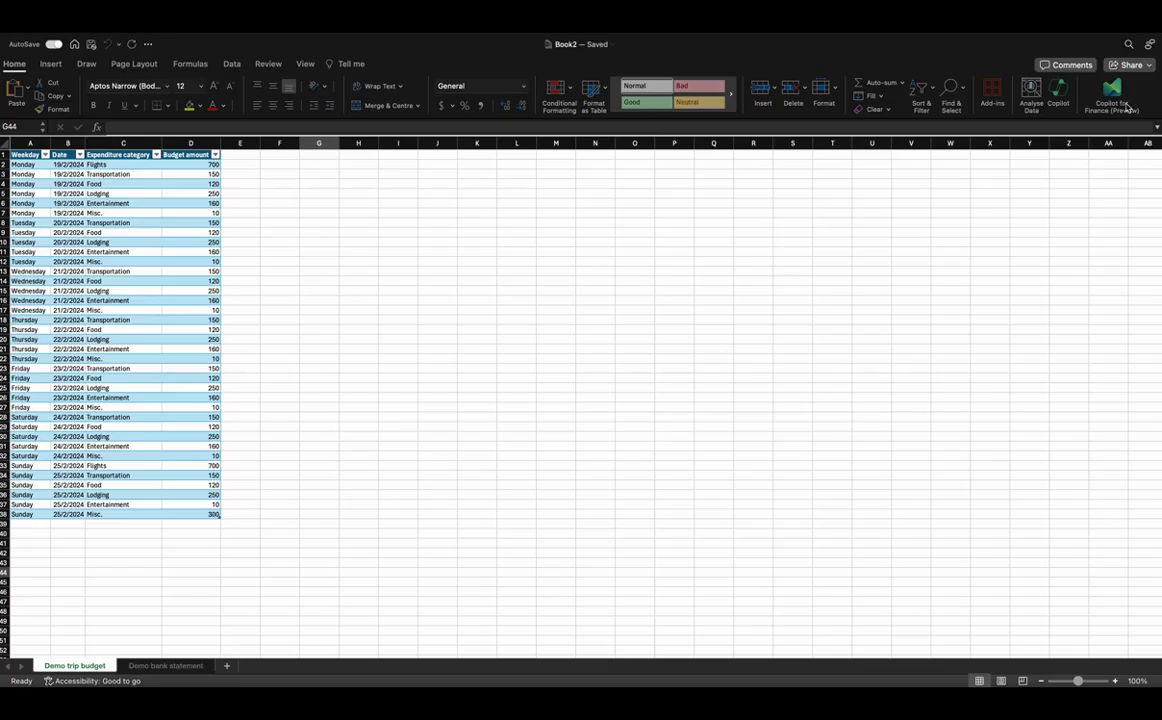
left_click(1115, 95)
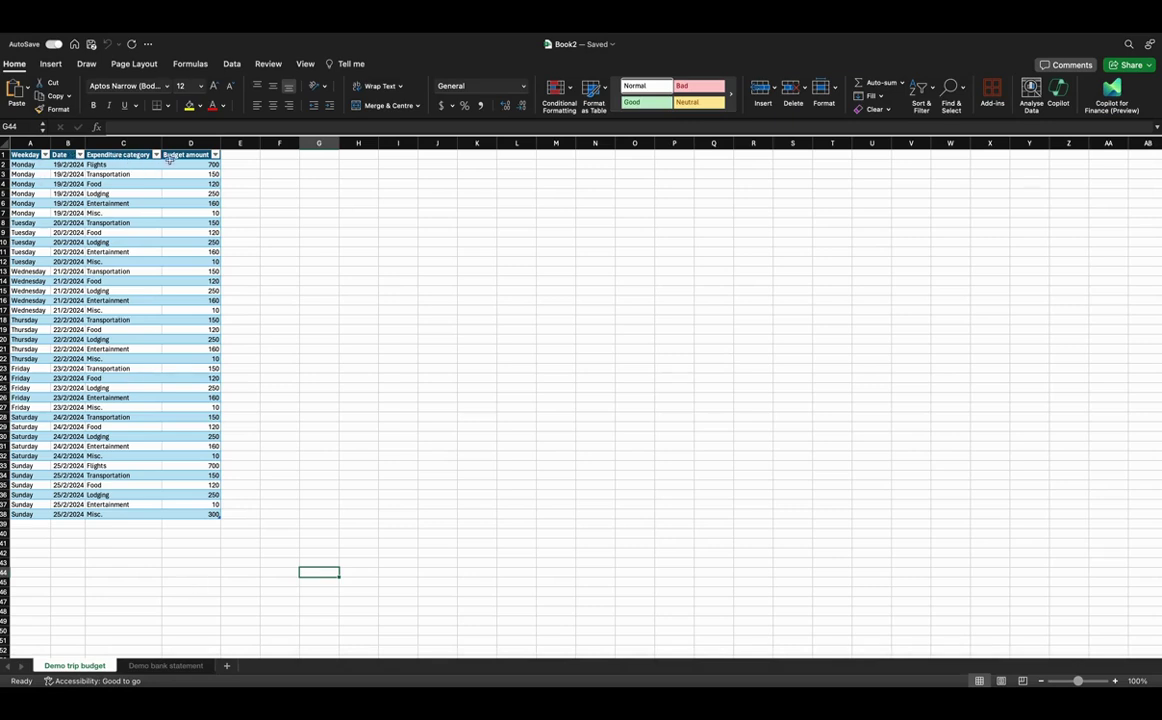
left_click(166, 666)
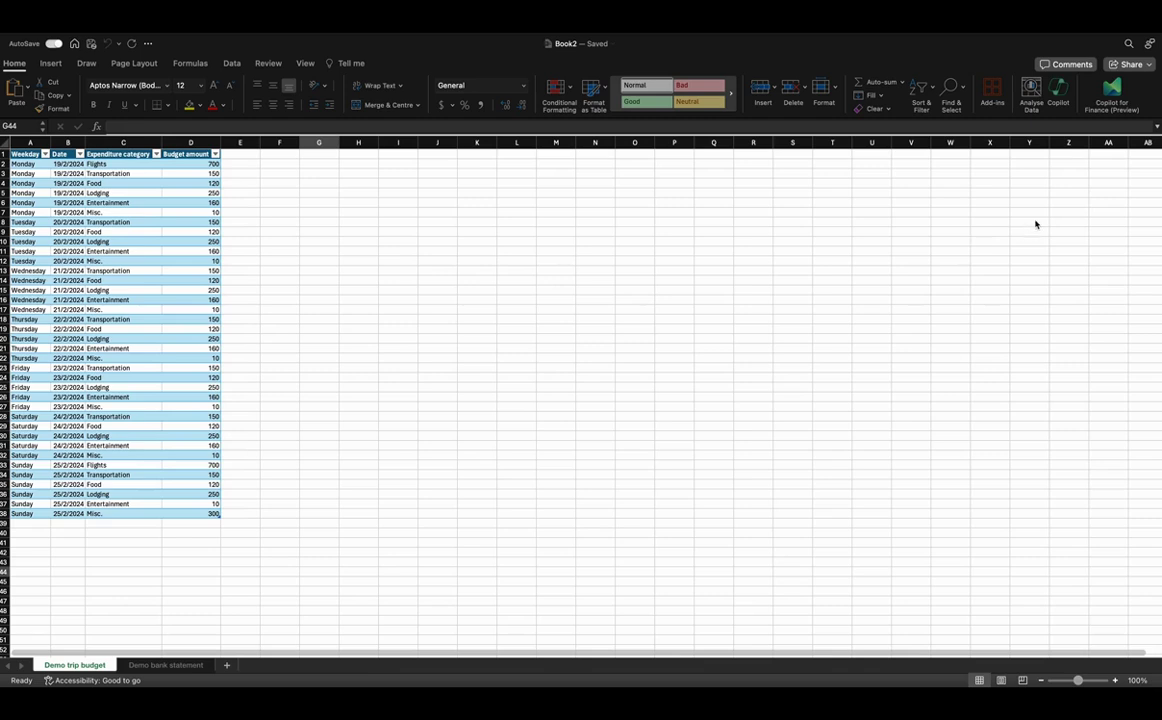
- Start a Copilot for Finance data reconciliation pairing Trip_budget_table with Bank_statement_table
left_click(1030, 90)
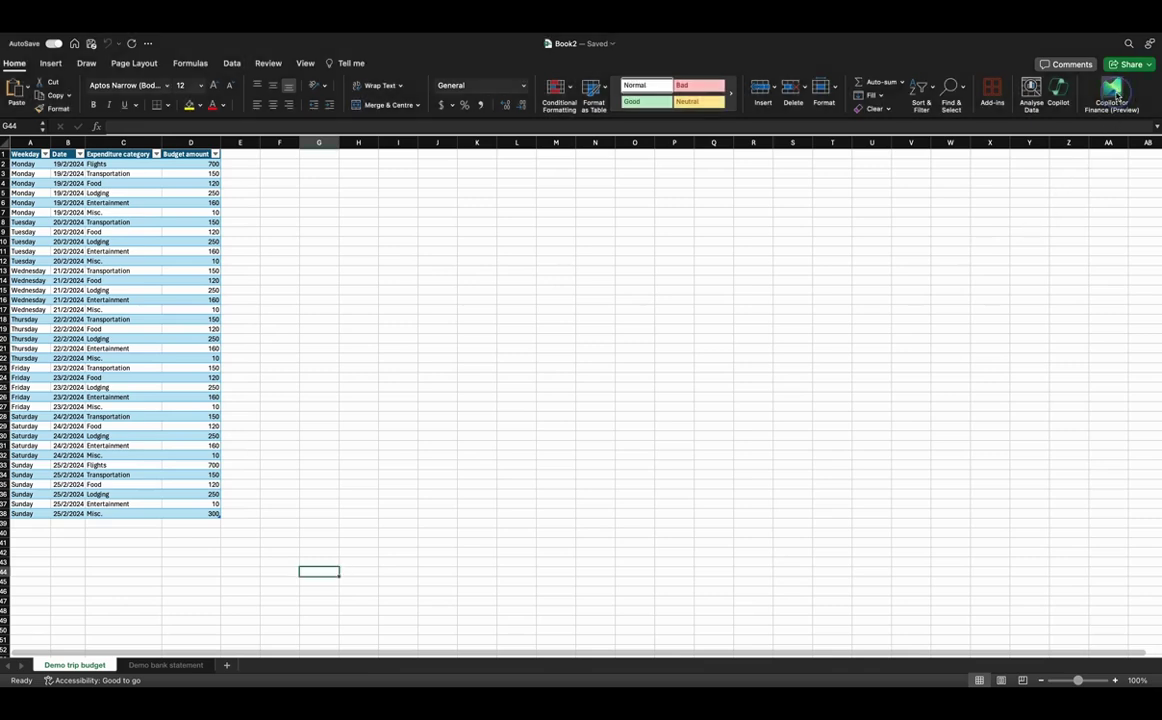
left_click(1117, 95)
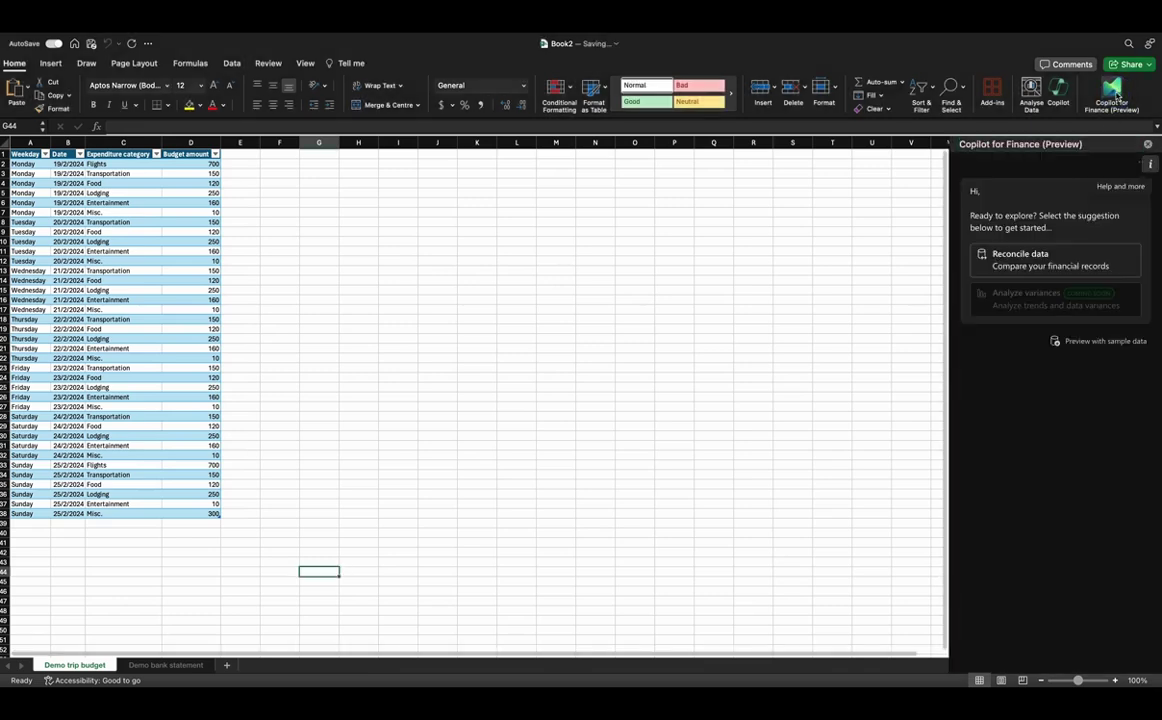
left_click(1030, 260)
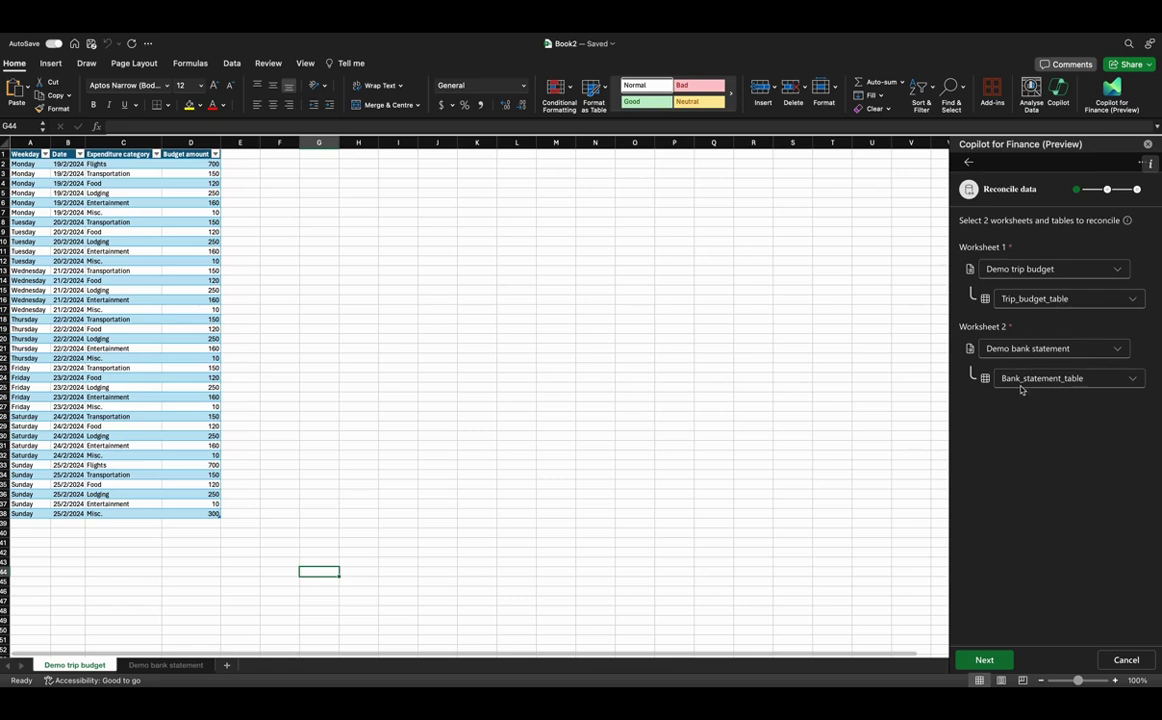
left_click(988, 659)
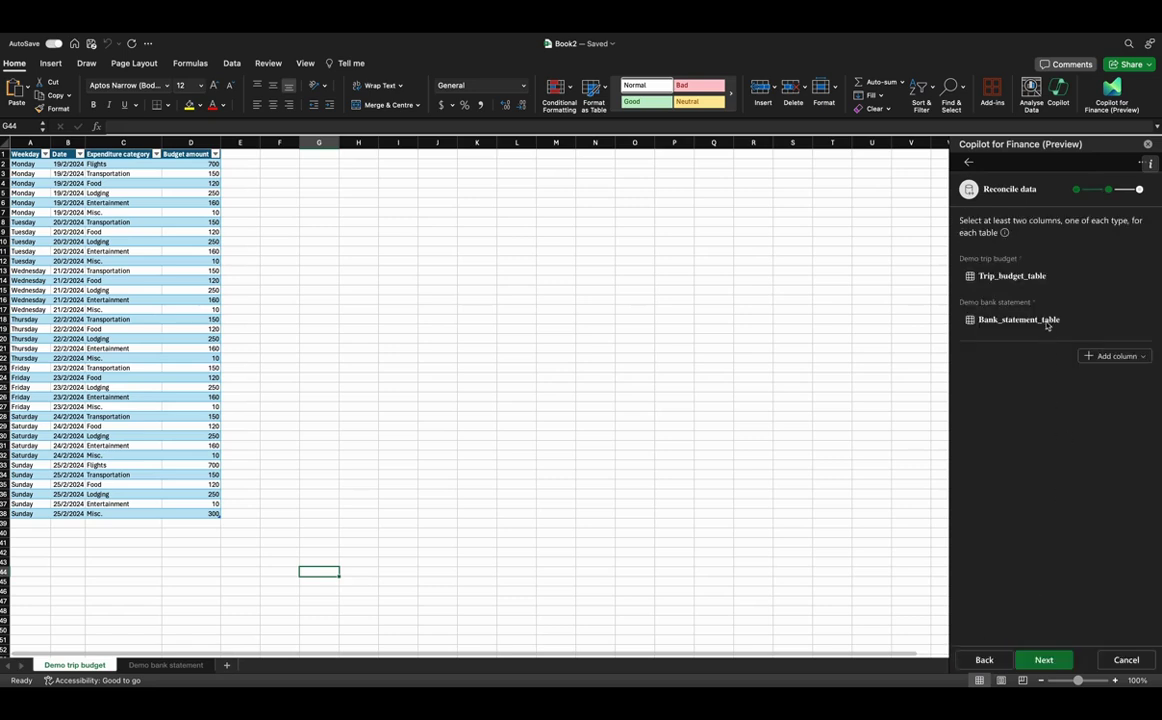
- Add a mapping key matching budget Date to bank Transaction date
left_click(1144, 228)
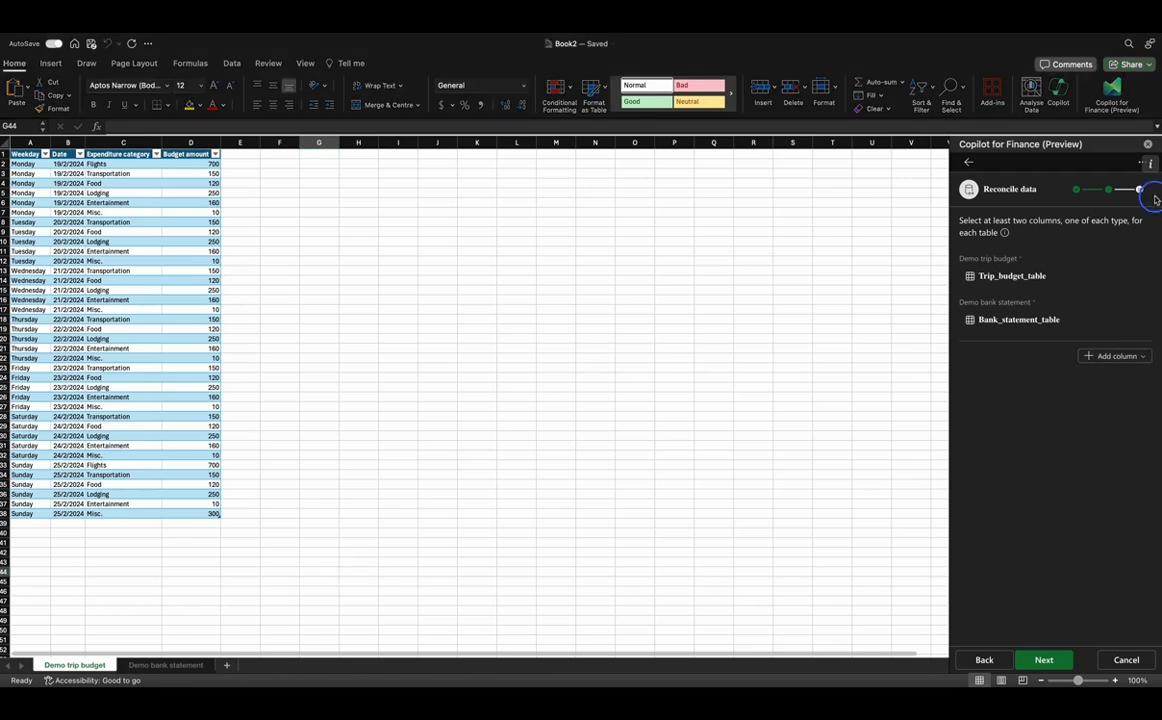
left_click(1098, 356)
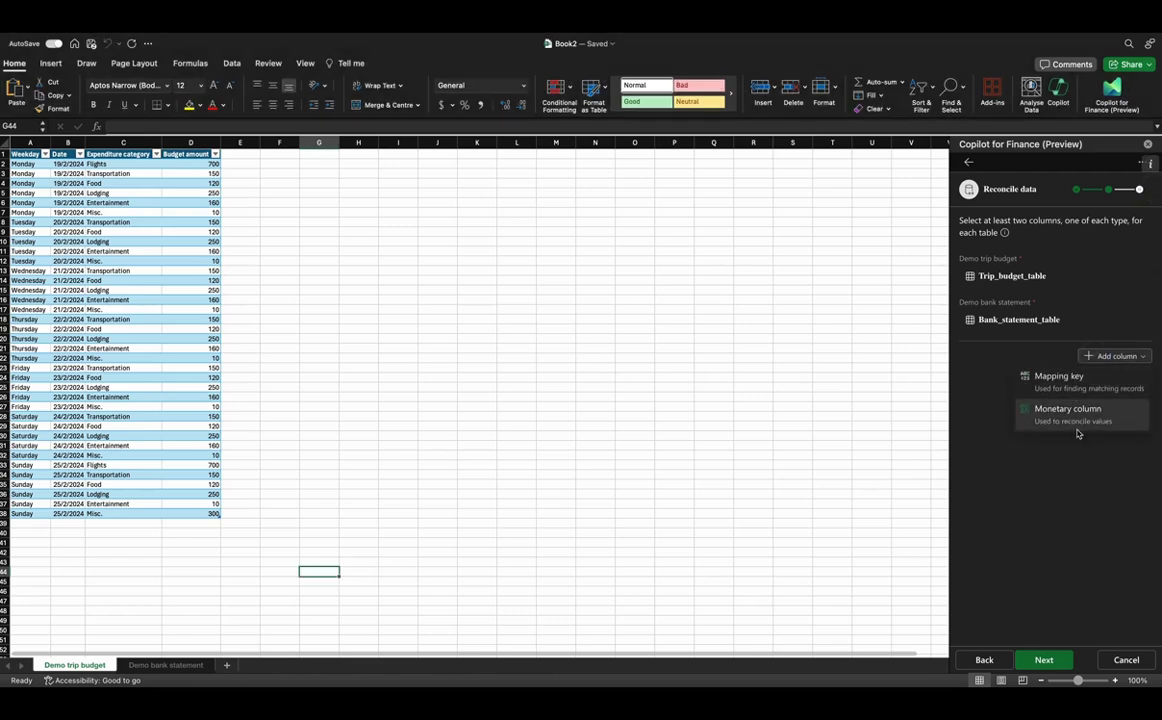
left_click(1070, 390)
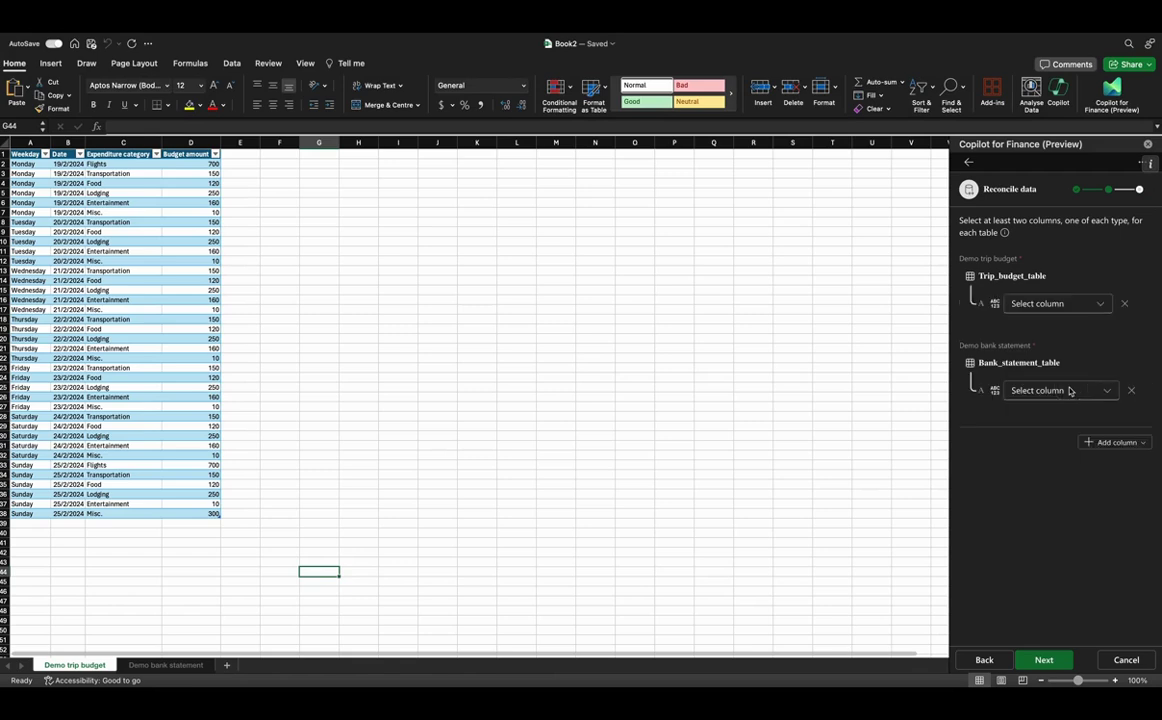
left_click(1076, 305)
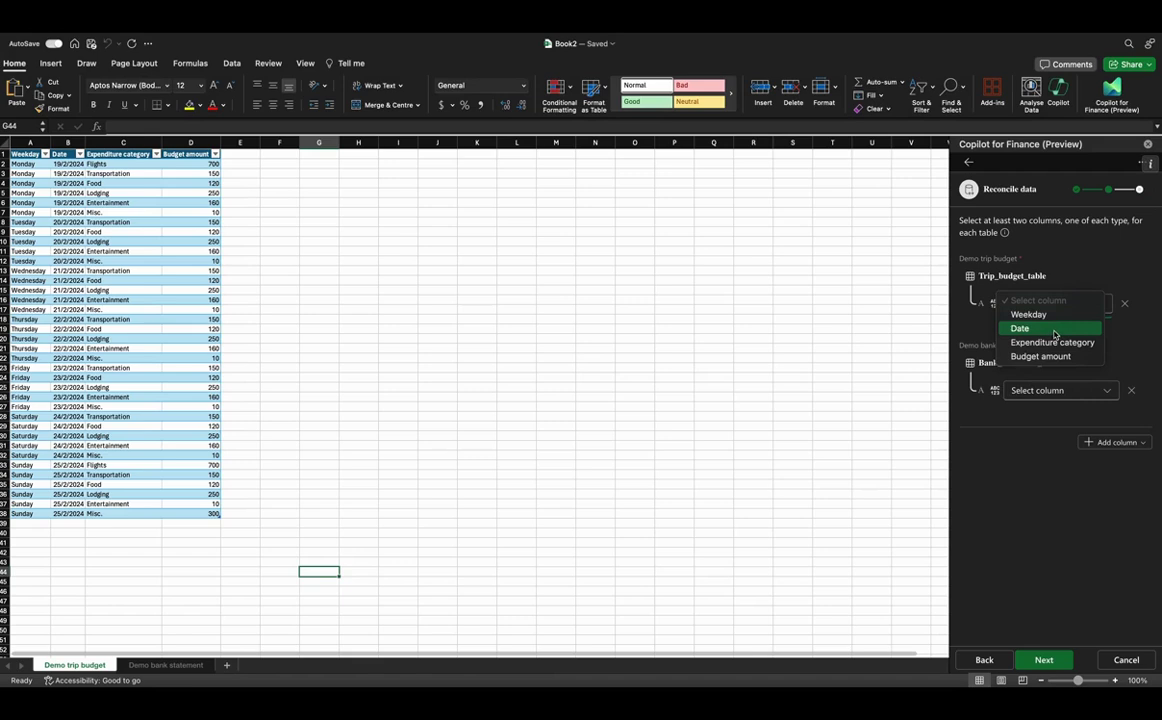
left_click(1054, 330)
left_click(1062, 390)
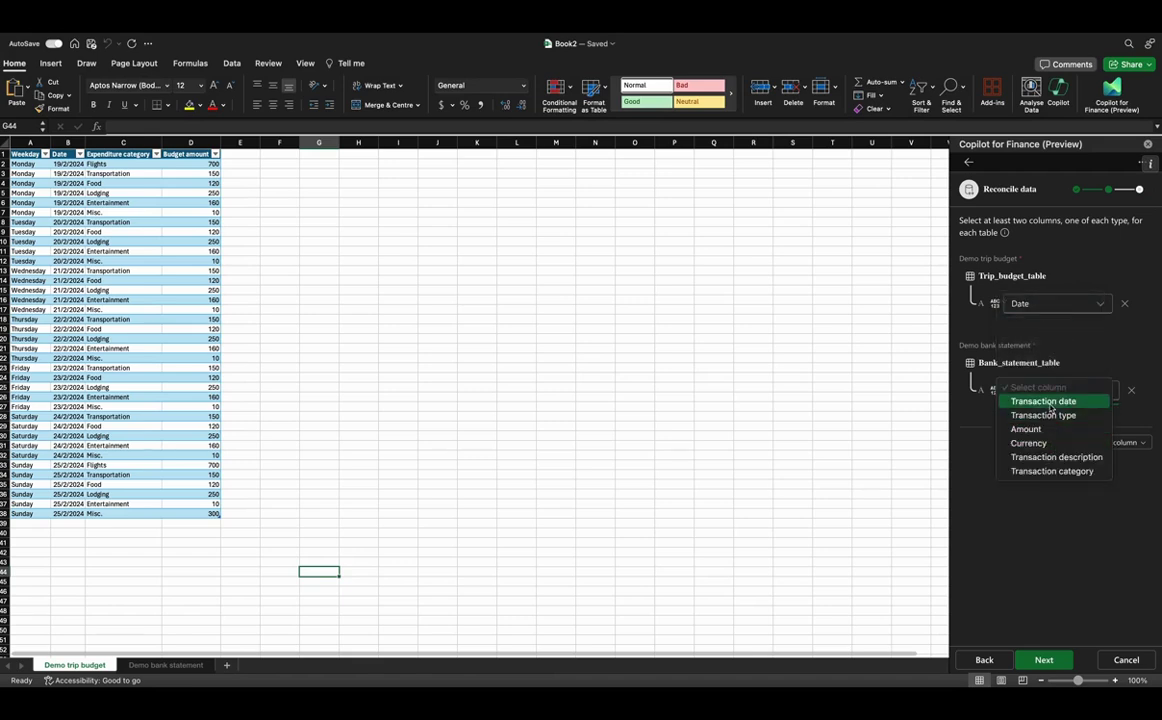
left_click(1048, 403)
- Add a second mapping key matching Expenditure category to Transaction category
left_click(1116, 443)
left_click(1077, 460)
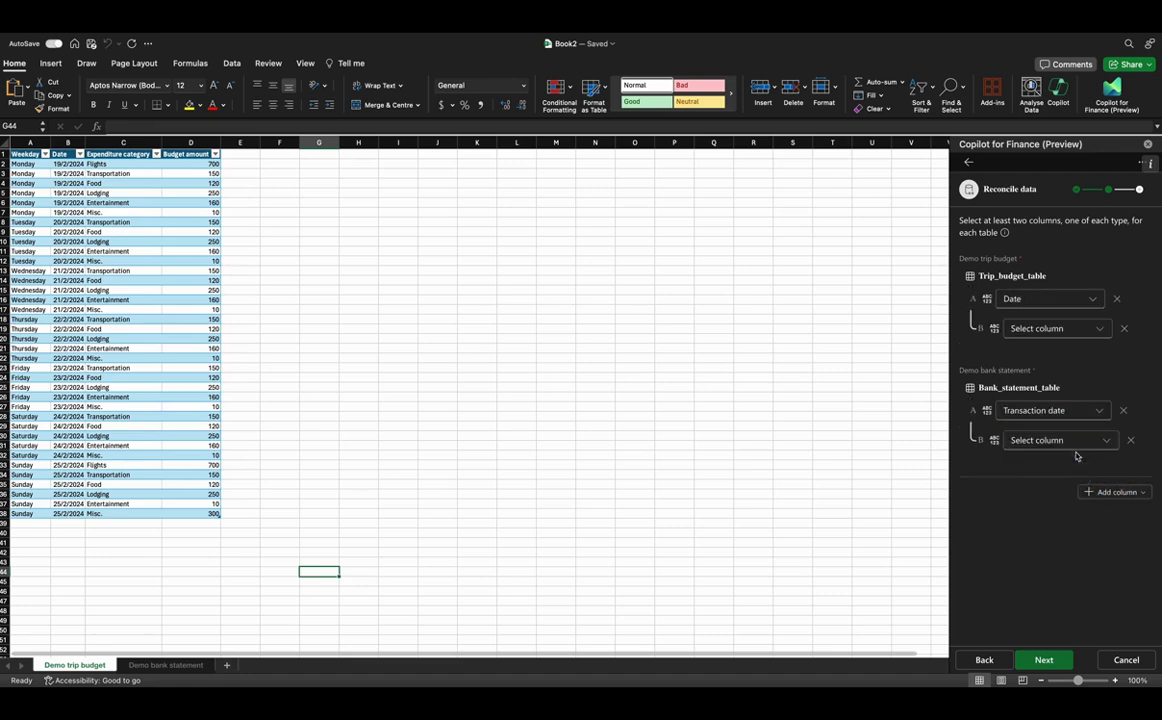
left_click(1055, 330)
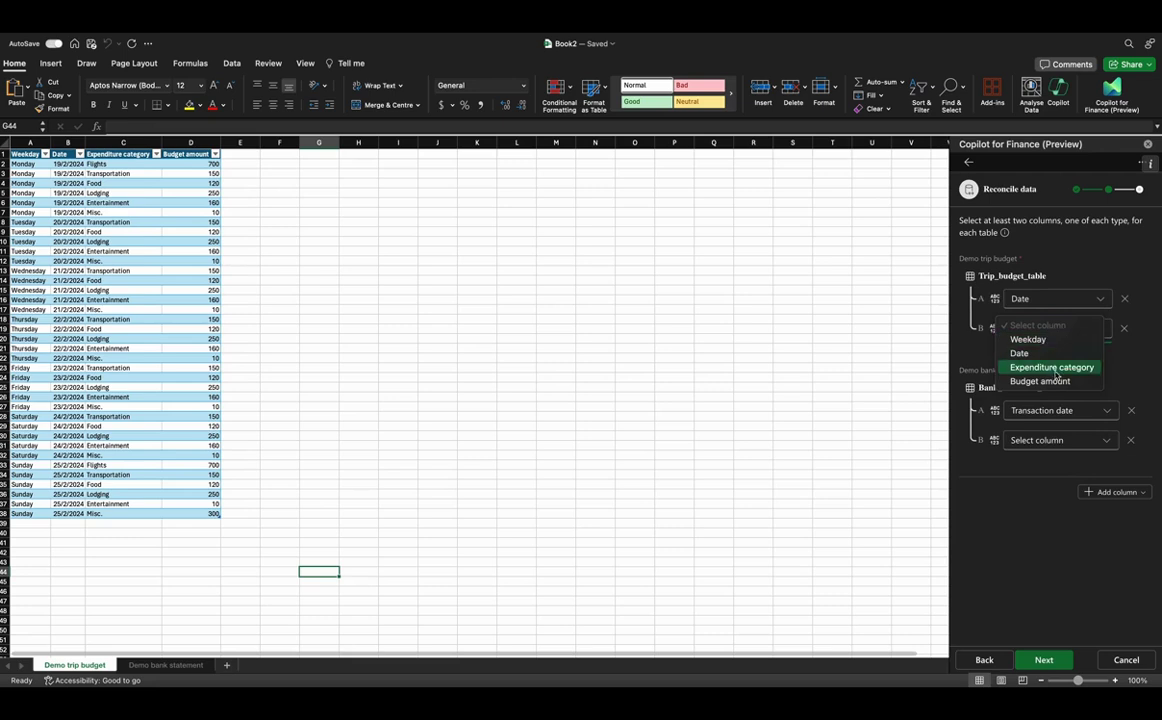
left_click(1052, 368)
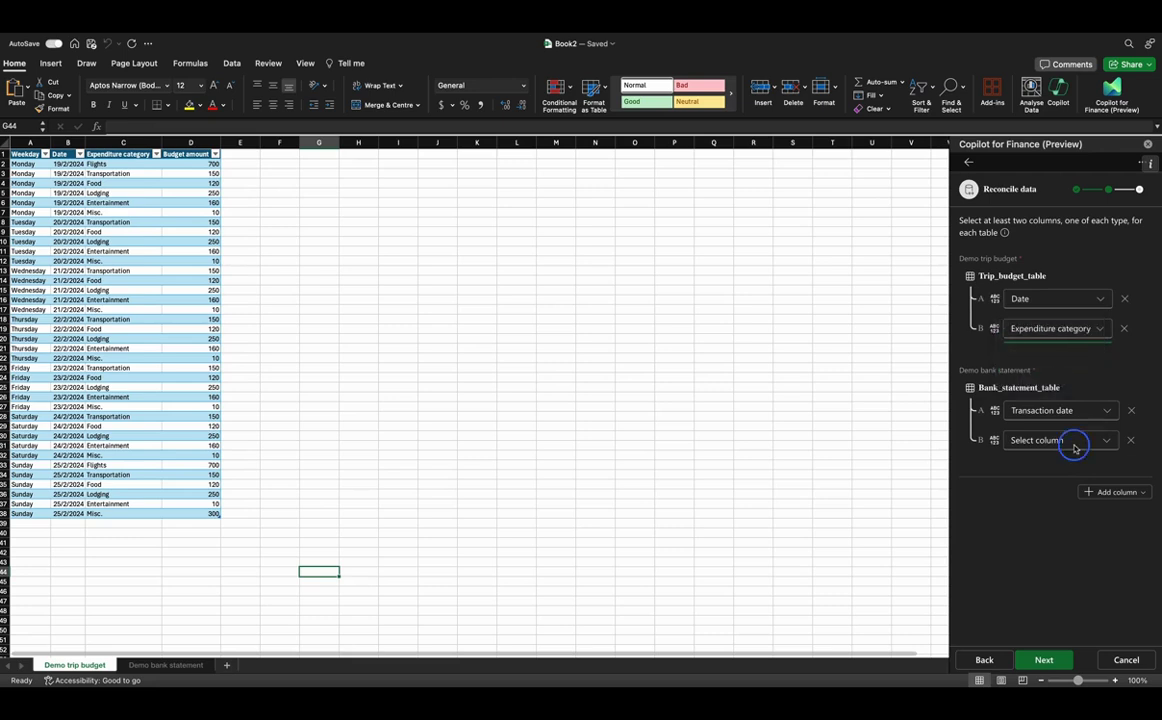
left_click(1072, 442)
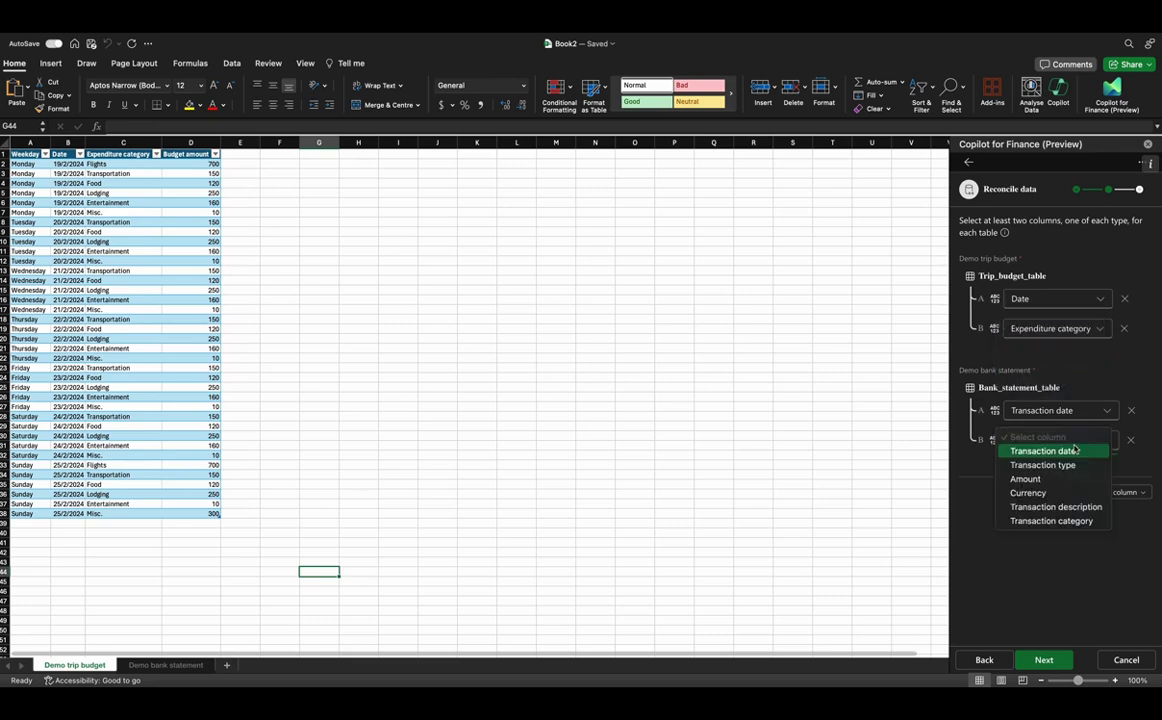
left_click(1055, 521)
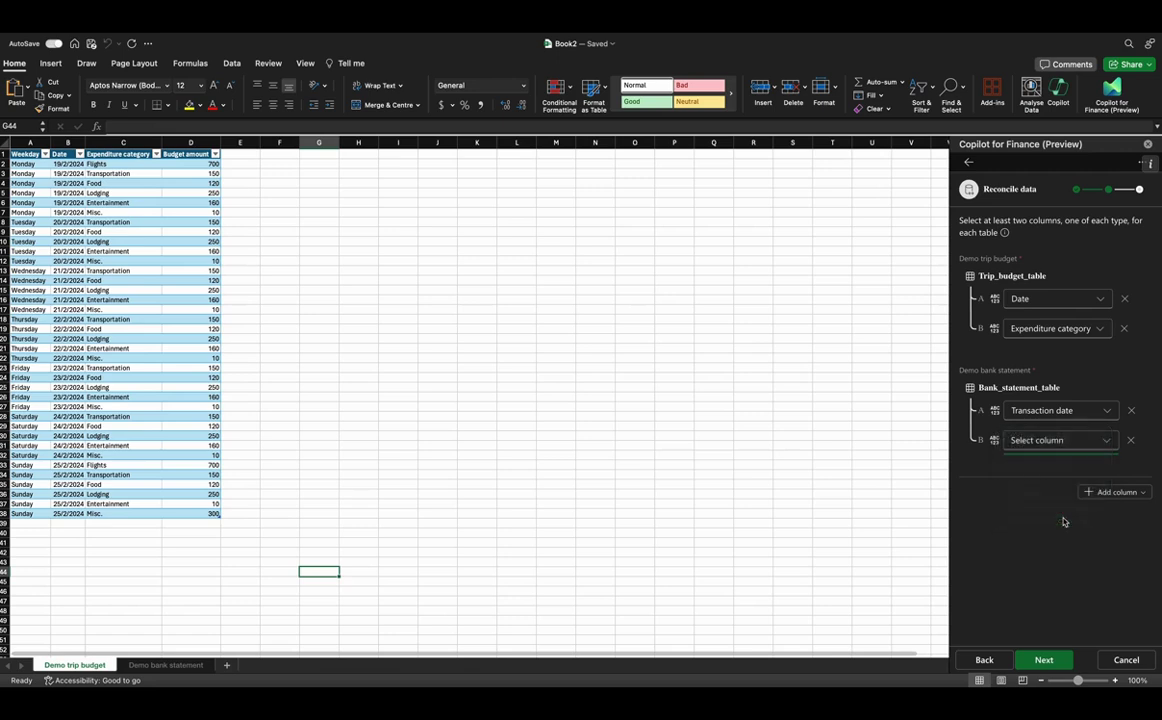
- Add a monetary column comparing Budget amount with Amount and generate the report
left_click(1115, 492)
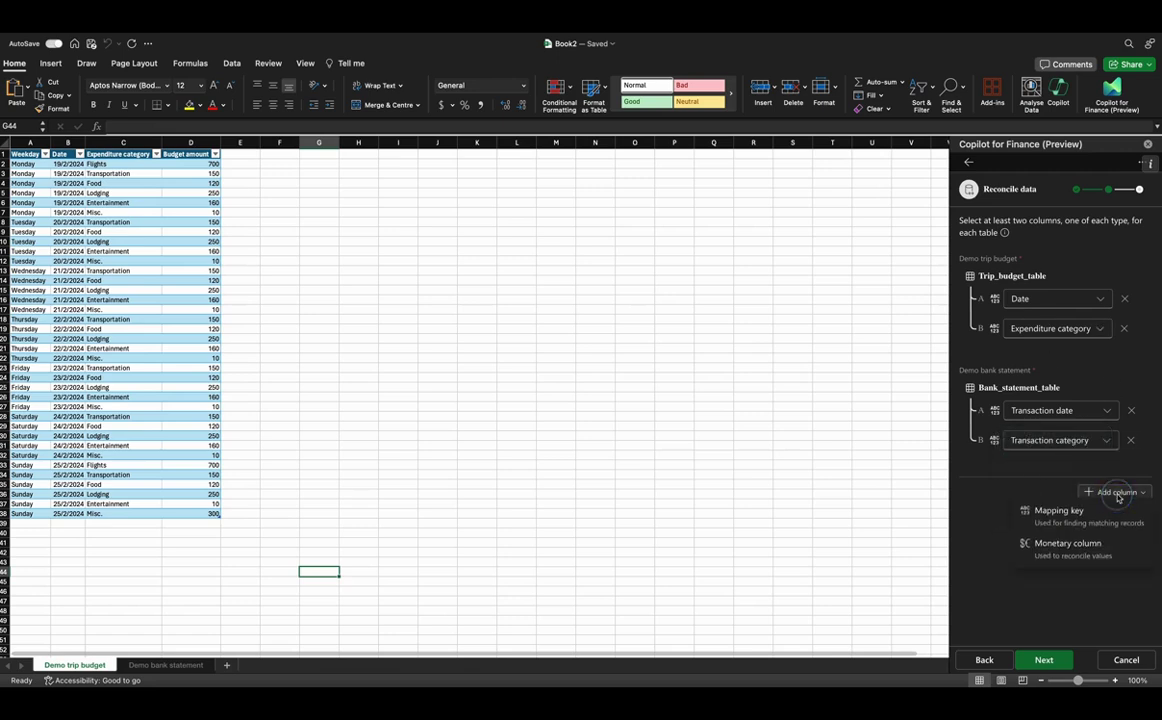
left_click(1068, 545)
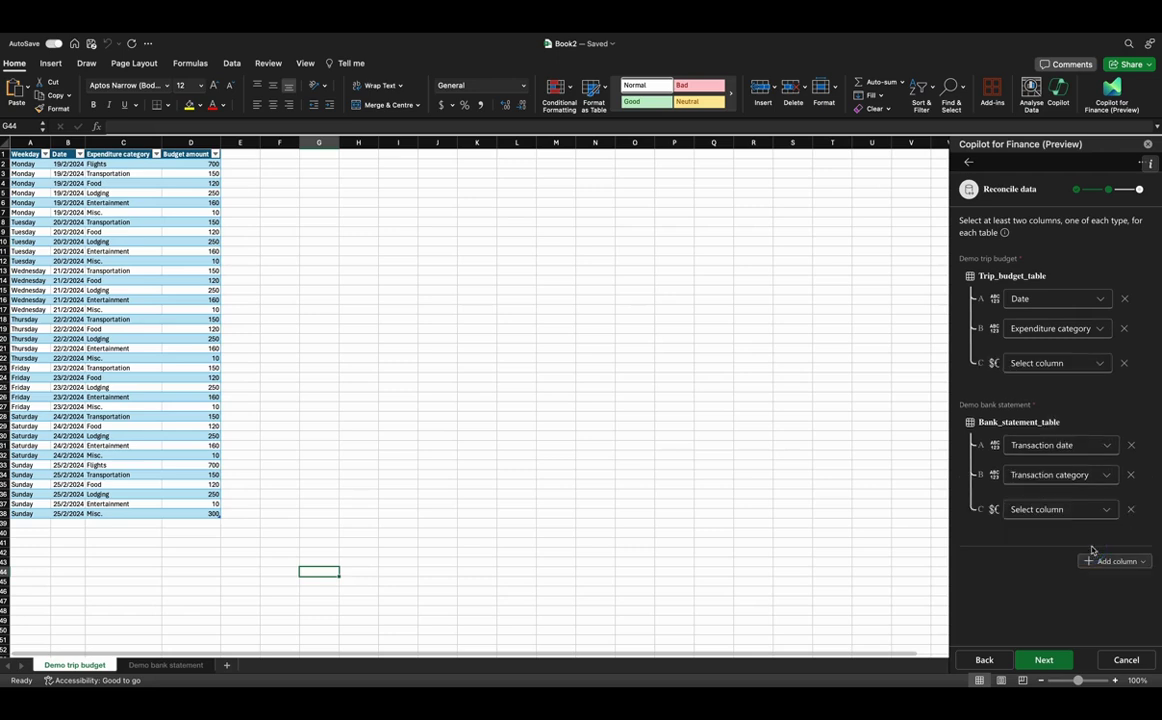
left_click(1060, 362)
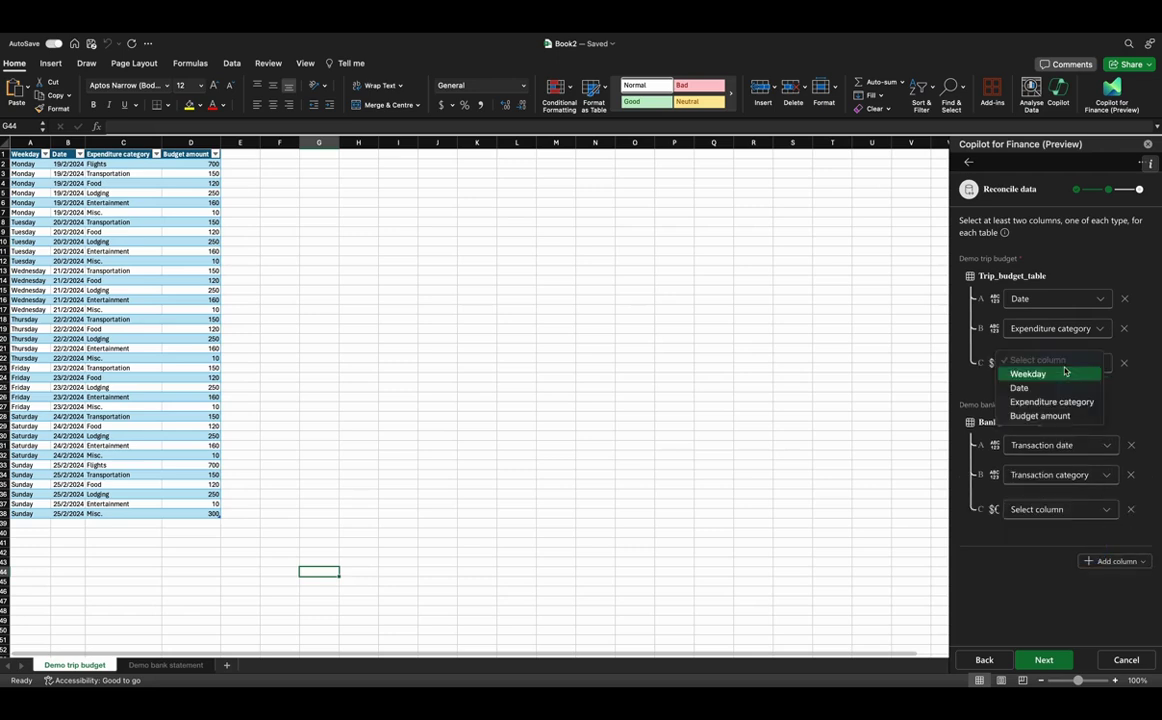
left_click(1043, 416)
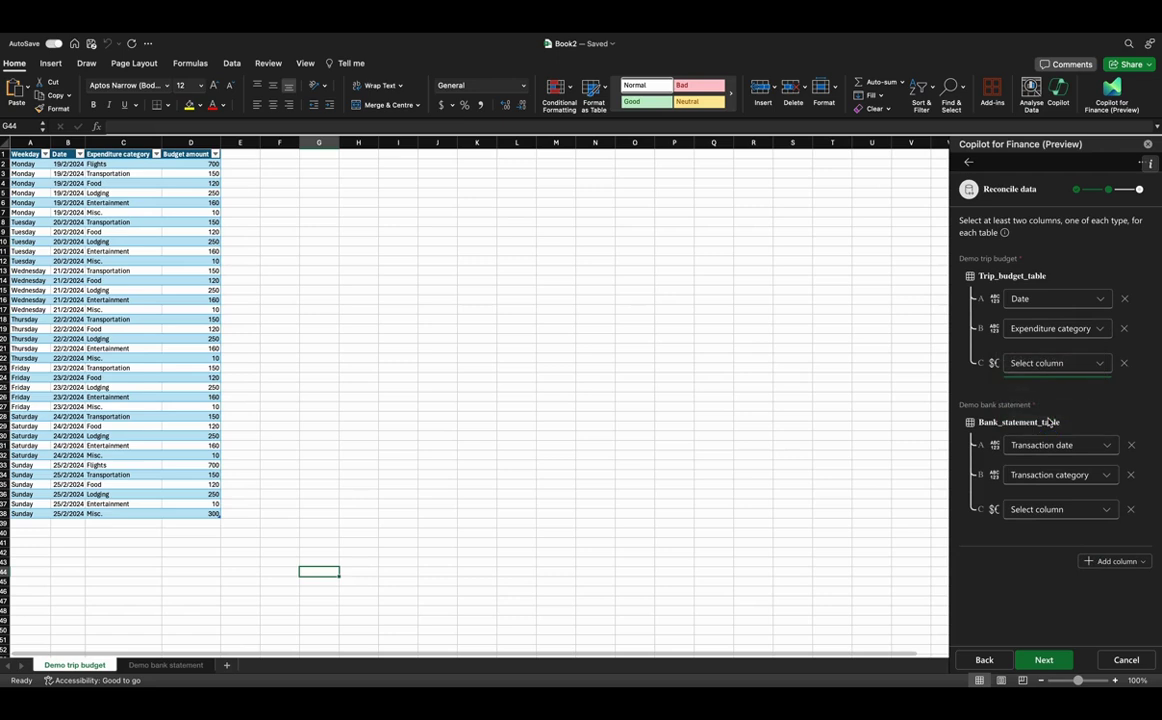
left_click(1078, 512)
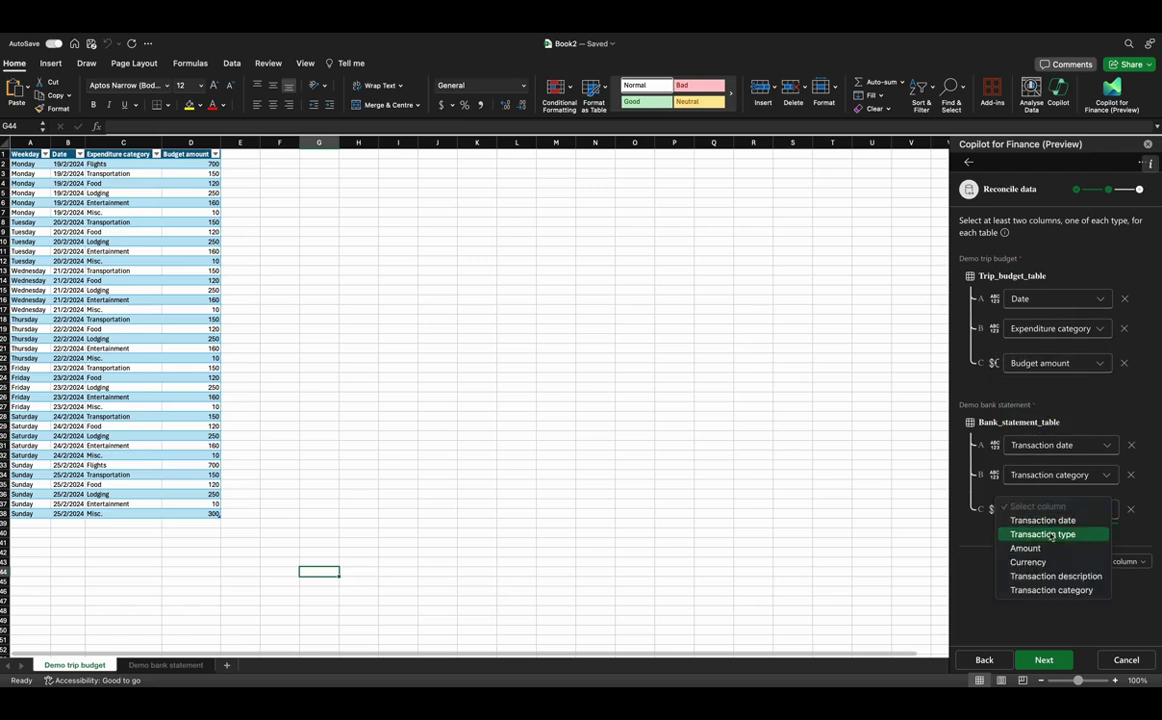
left_click(1052, 548)
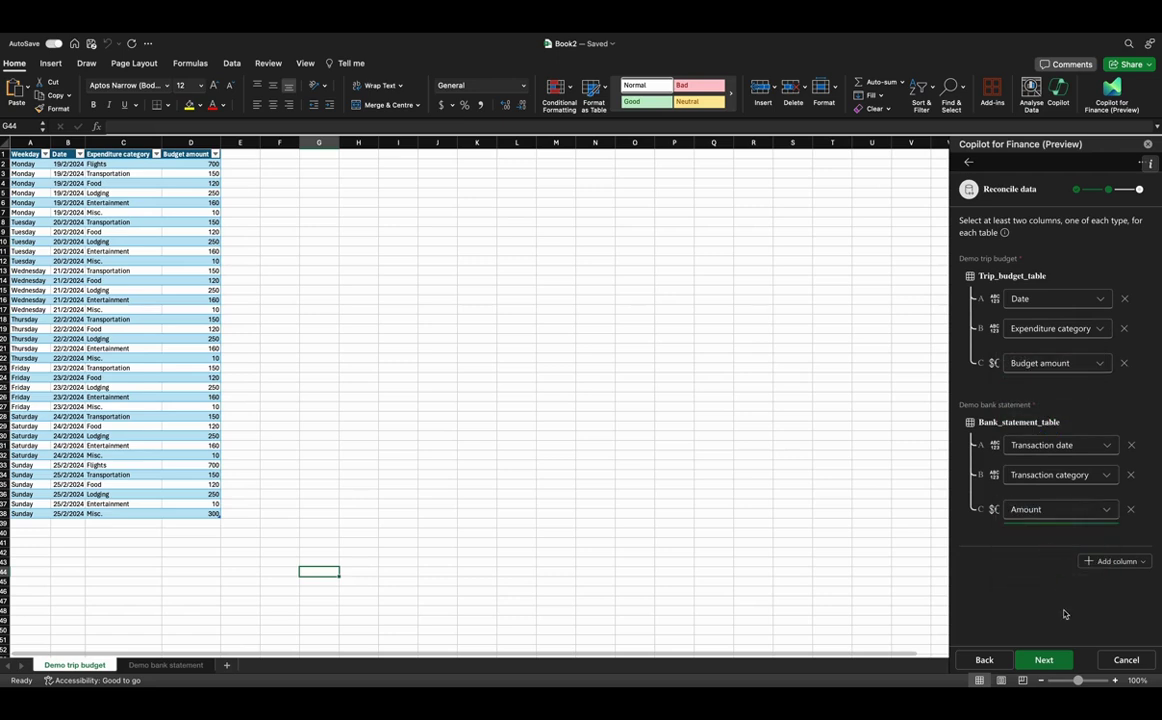
left_click(1050, 657)
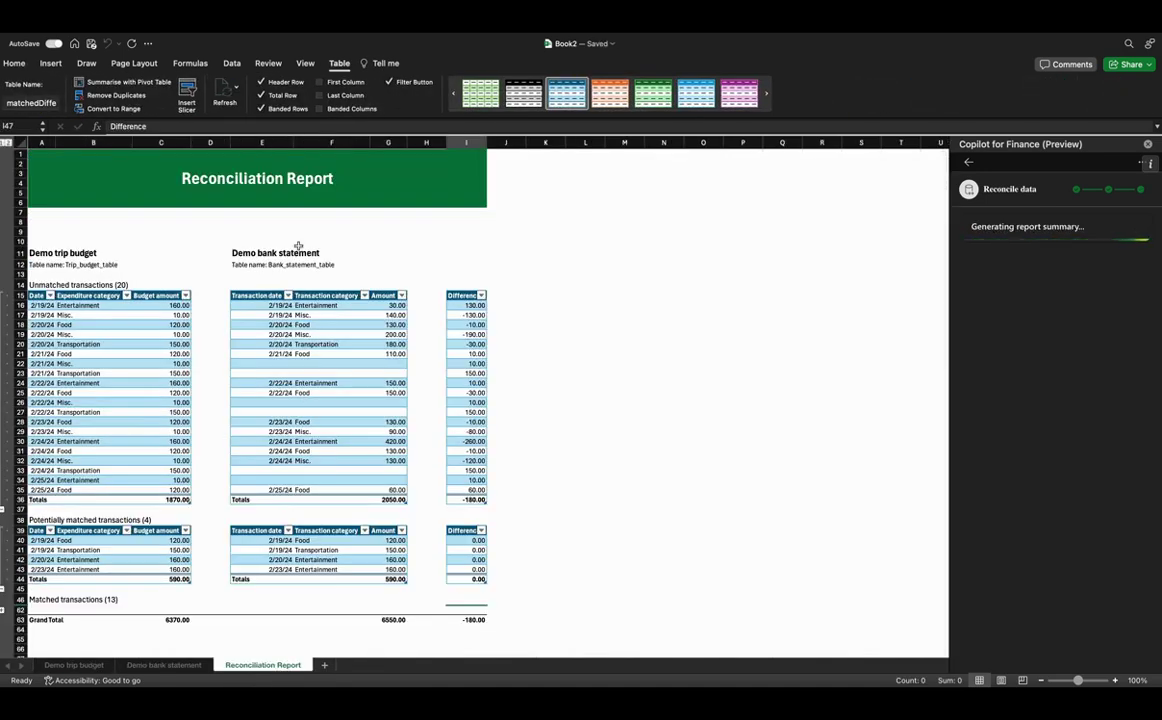
- Review the Reconciliation Report sheet's unmatched and grand totals (1870.00 vs 2050.00, 6370.00 vs 6550.00)
scroll(298, 246, "down", 3)
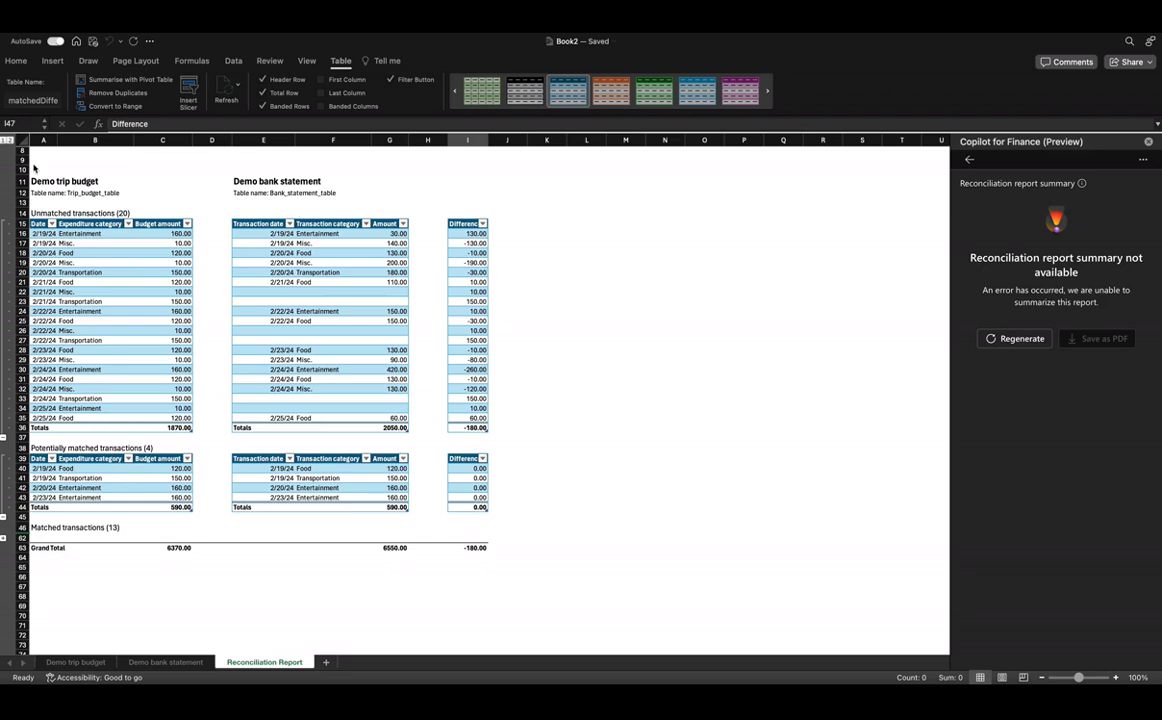
- Screenshot the reconciliation report tables and switch to ChatGPT in the browser
key("super+shift+4")
left_click_drag(26, 160, 511, 591)
key("ctrl+Right")
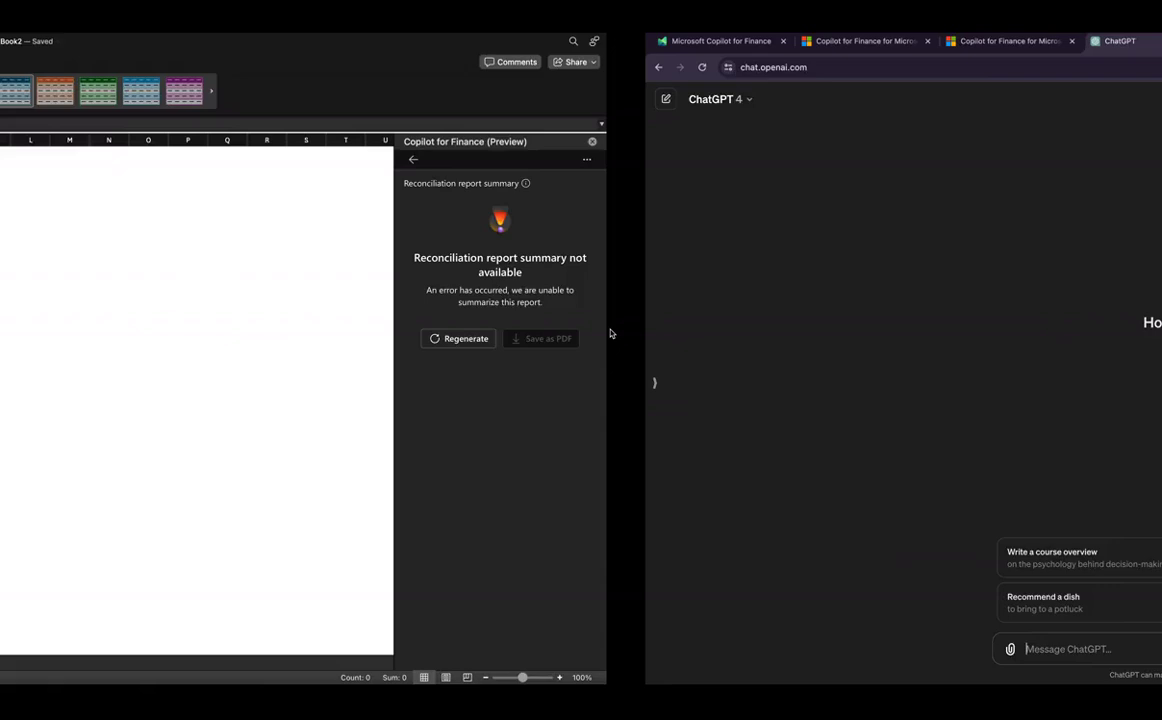
- Paste the reconciliation screenshot into ChatGPT and request a detailed executive report as a Word document
left_click(458, 655)
key("super+v")
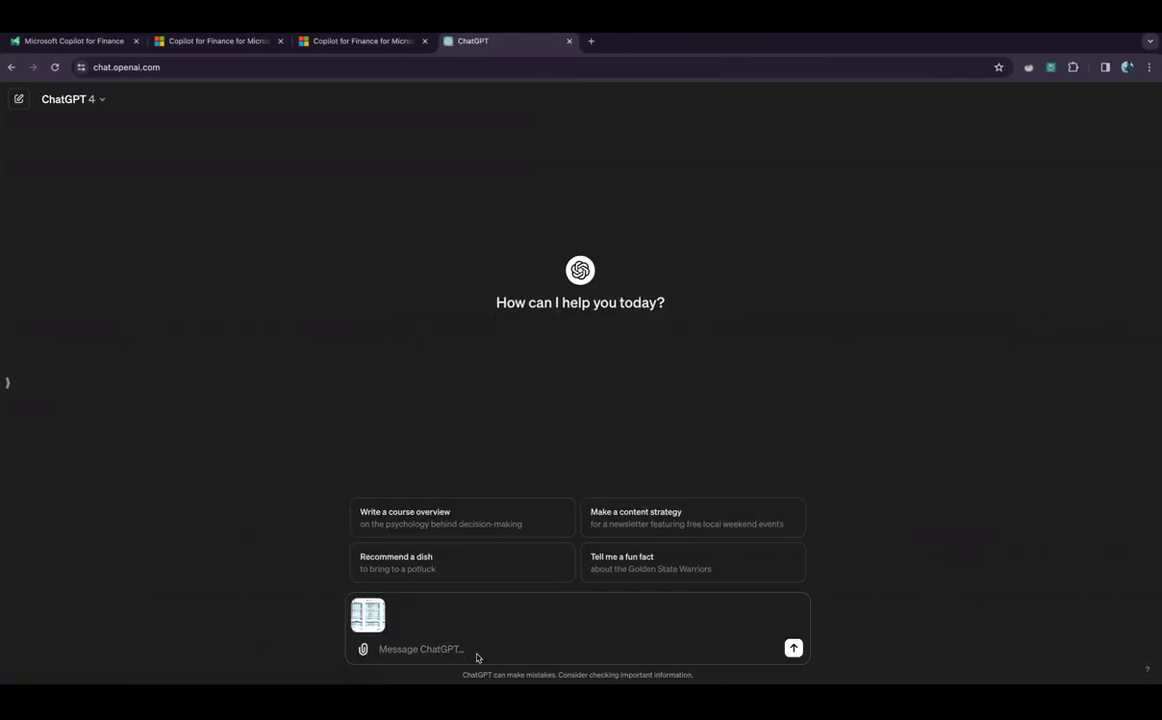
type("write a detailed report on th")
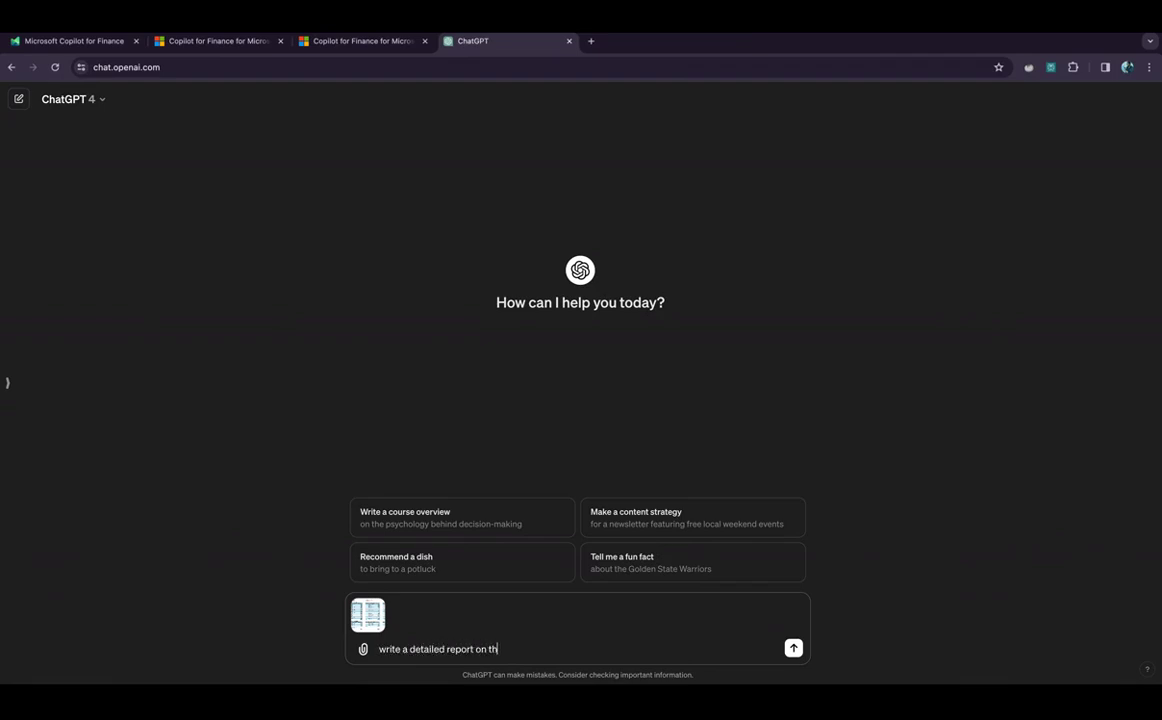
type("is reconciliation result, this")
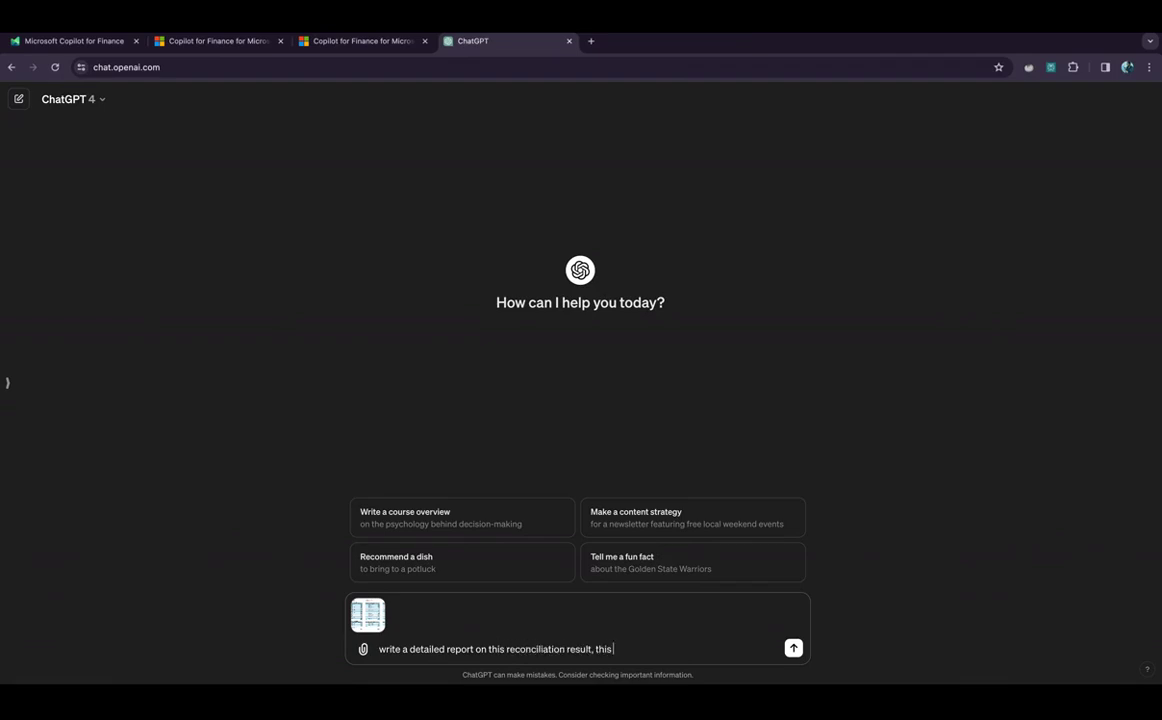
type("s for executives, give me word docume")
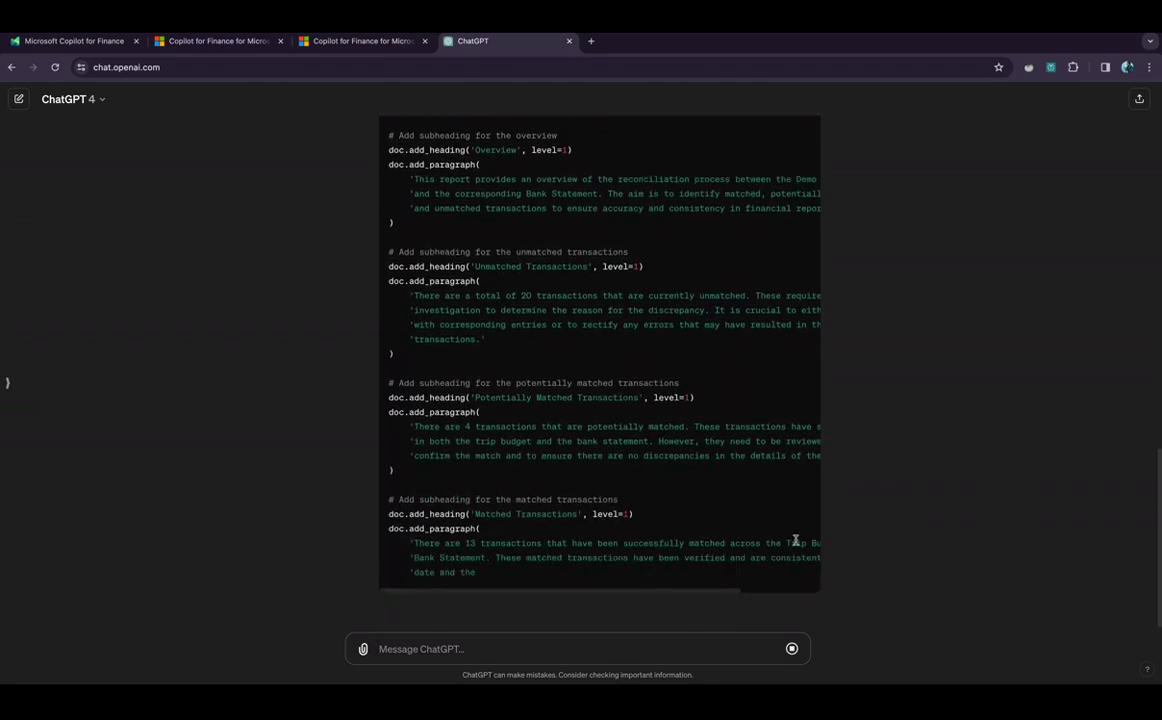
- Download the generated Reconciliation_Report.docx and view it in Word
left_click(501, 578)
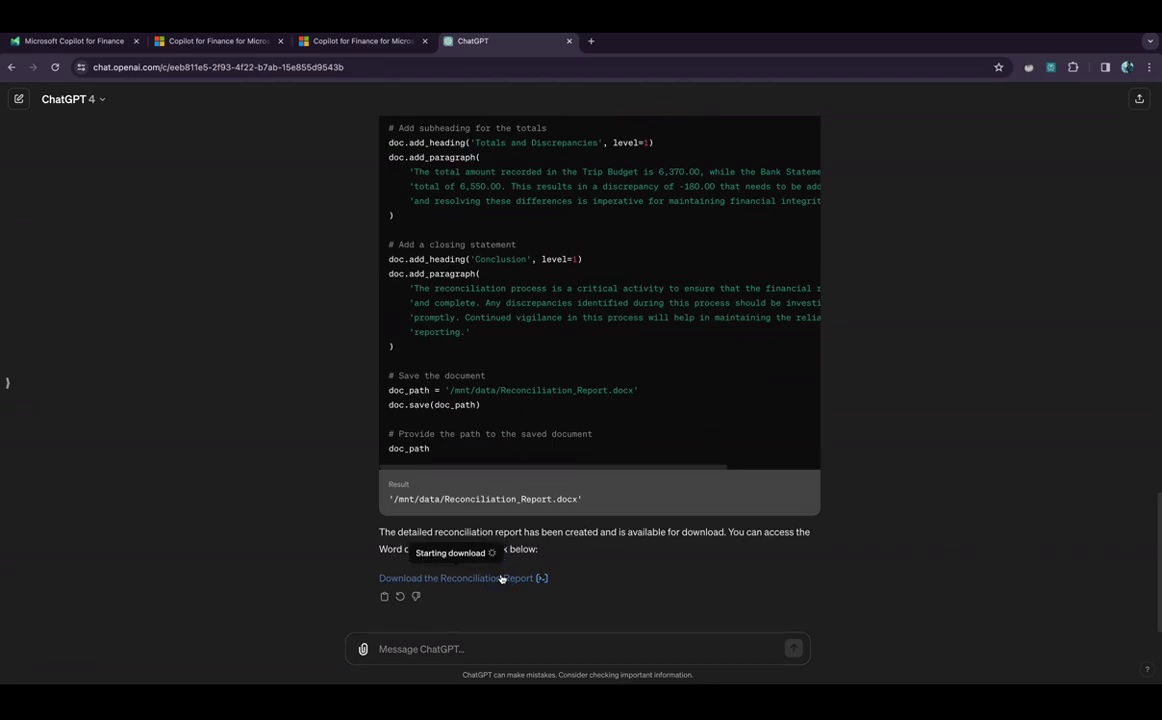
left_click(838, 403)
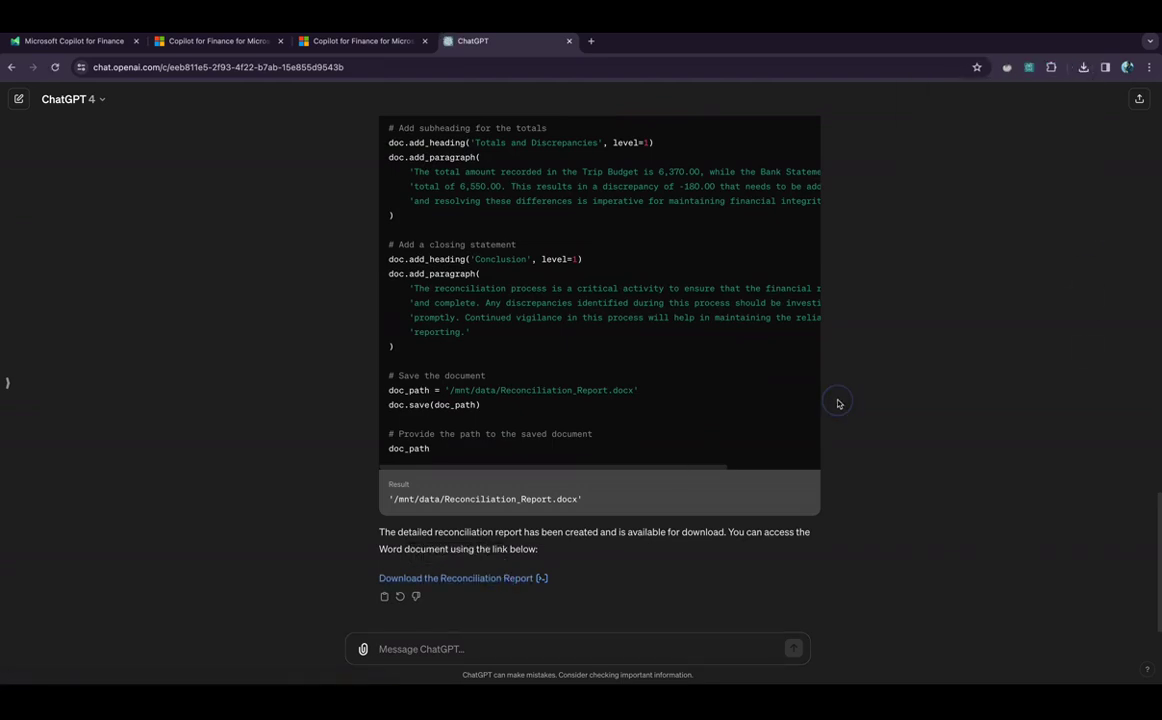
key("ctrl+Right")
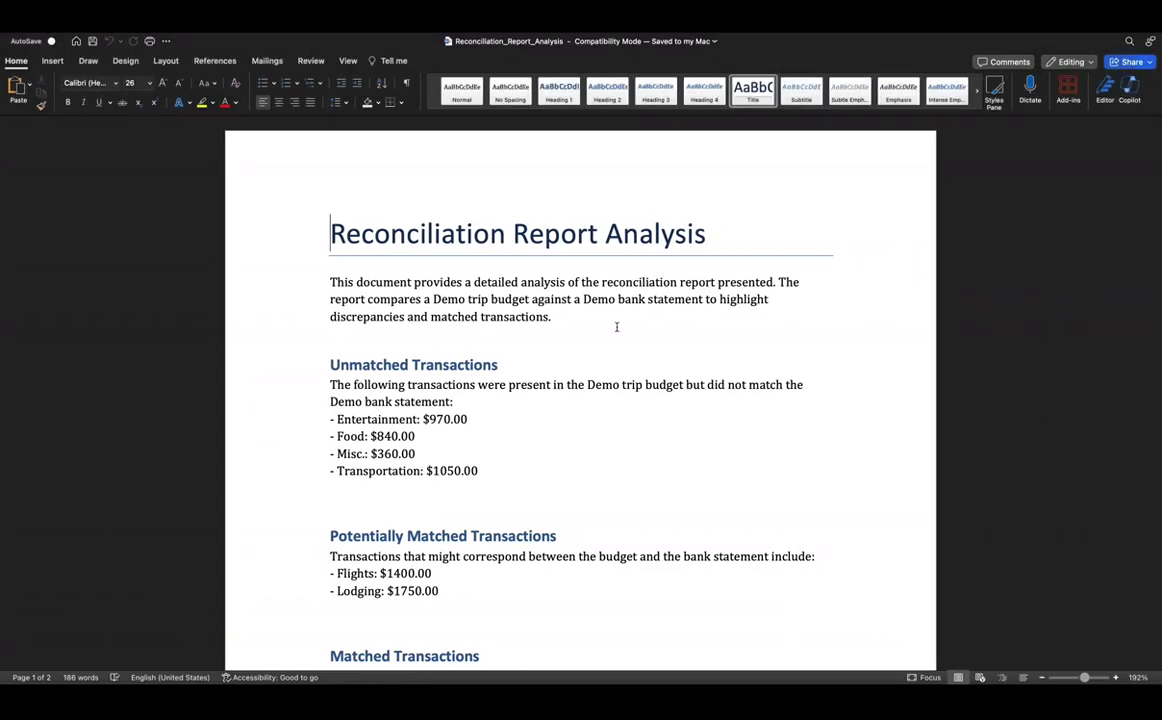
scroll(480, 370, "down", 3)
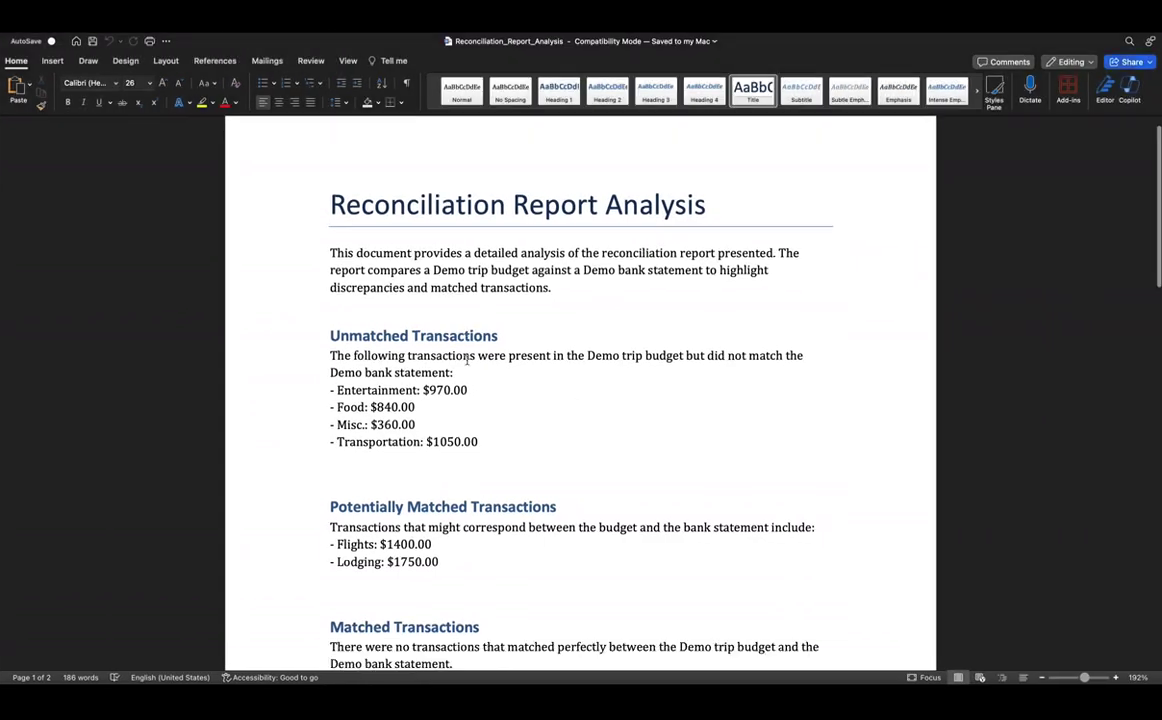
scroll(517, 328, "down", 3)
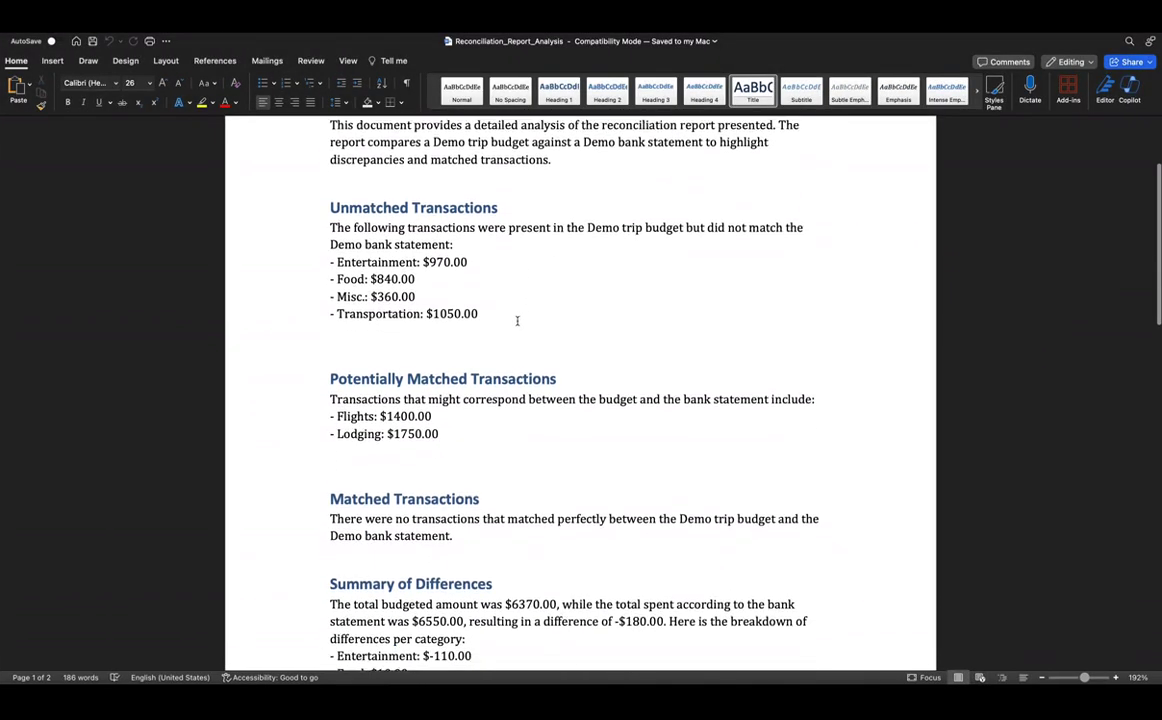
scroll(538, 318, "down", 6)
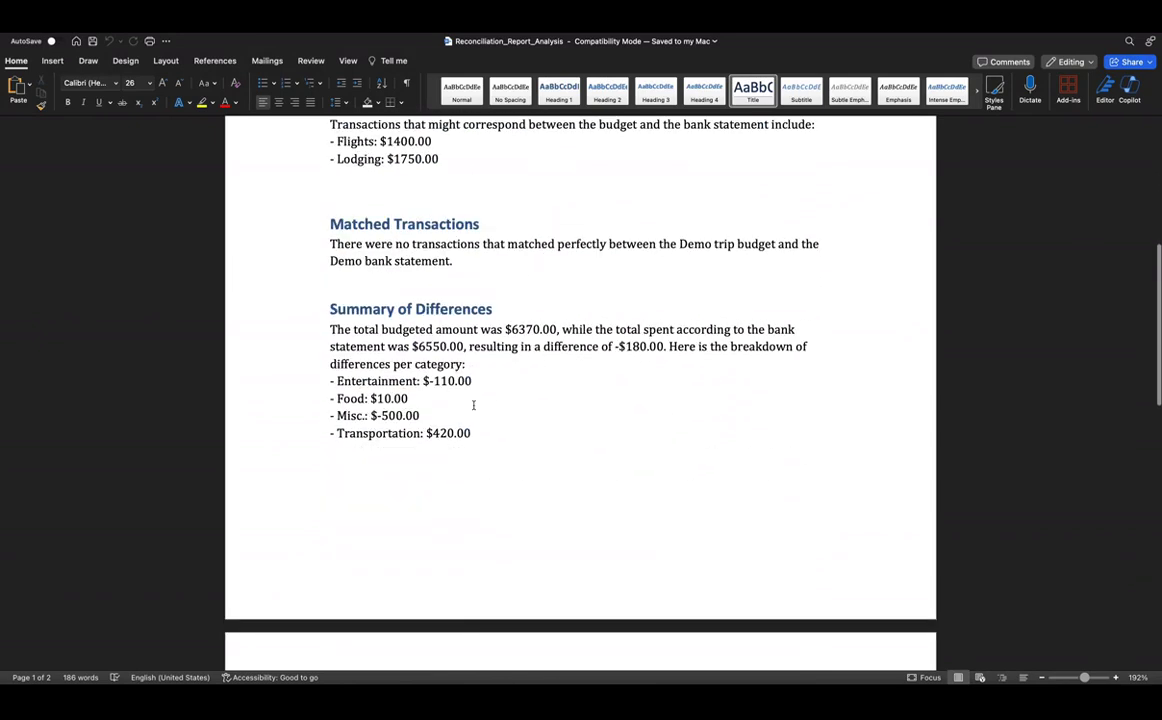
scroll(474, 405, "down", 8)
scroll(427, 536, "up", 20)
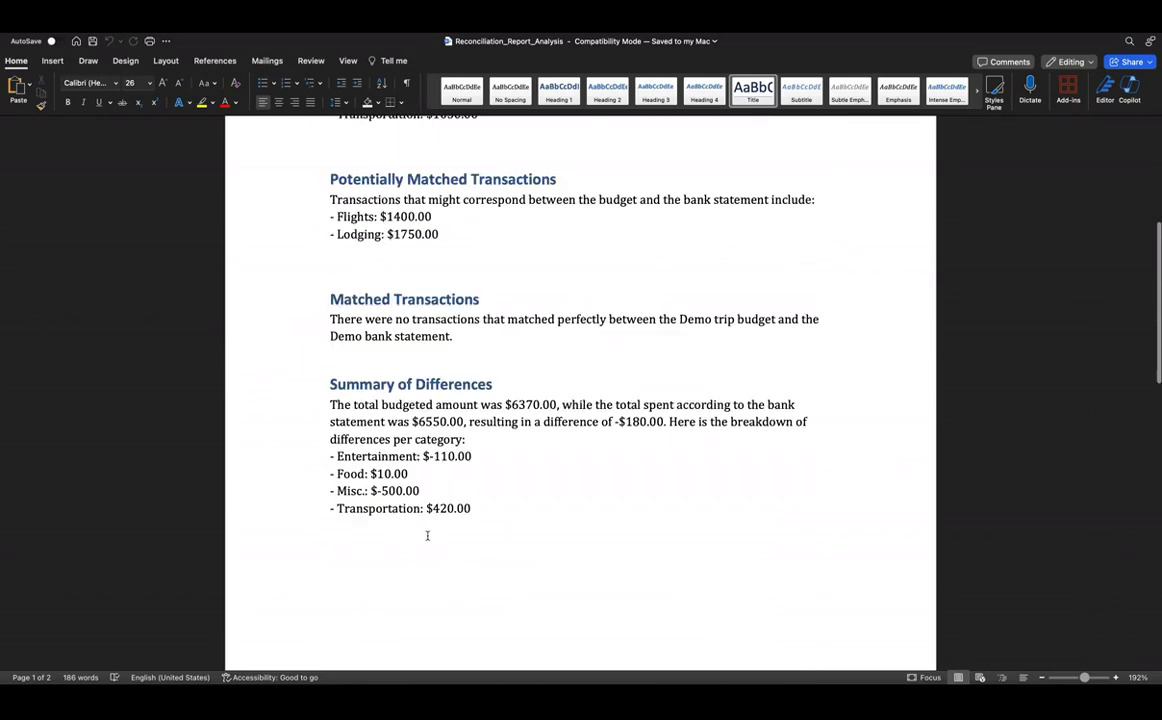